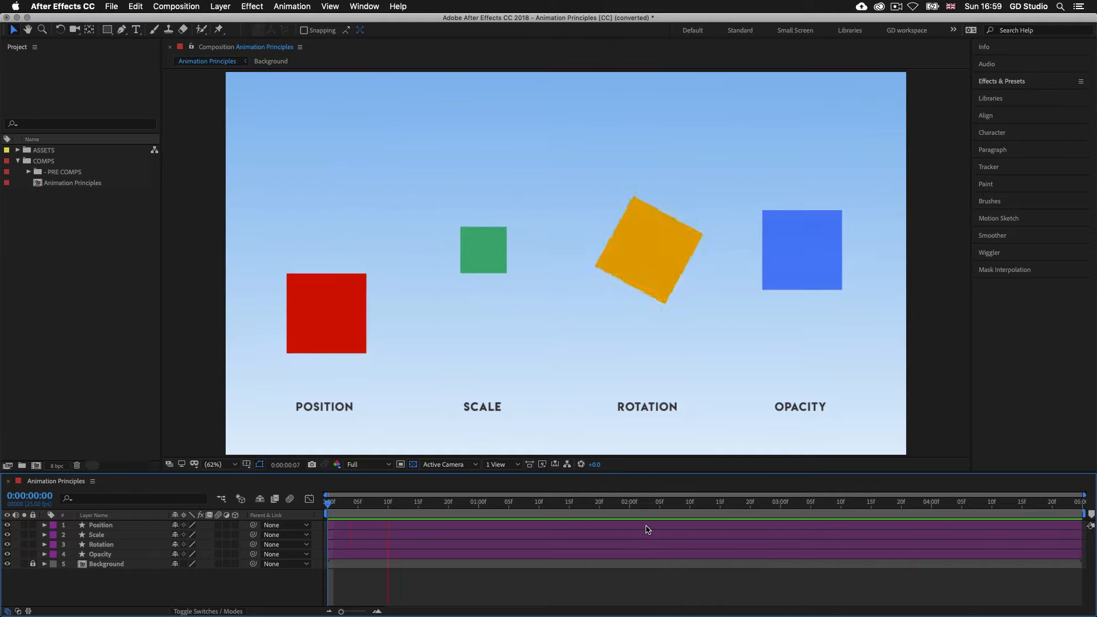
# - Switch to Finder, locate Animation Principles [CC].aep under S1 - INTRODUCTION, 6 - Animation Principles, CC, and return to After Effects
pyautogui.press('super+Tab')
pyautogui.press('super+Tab')
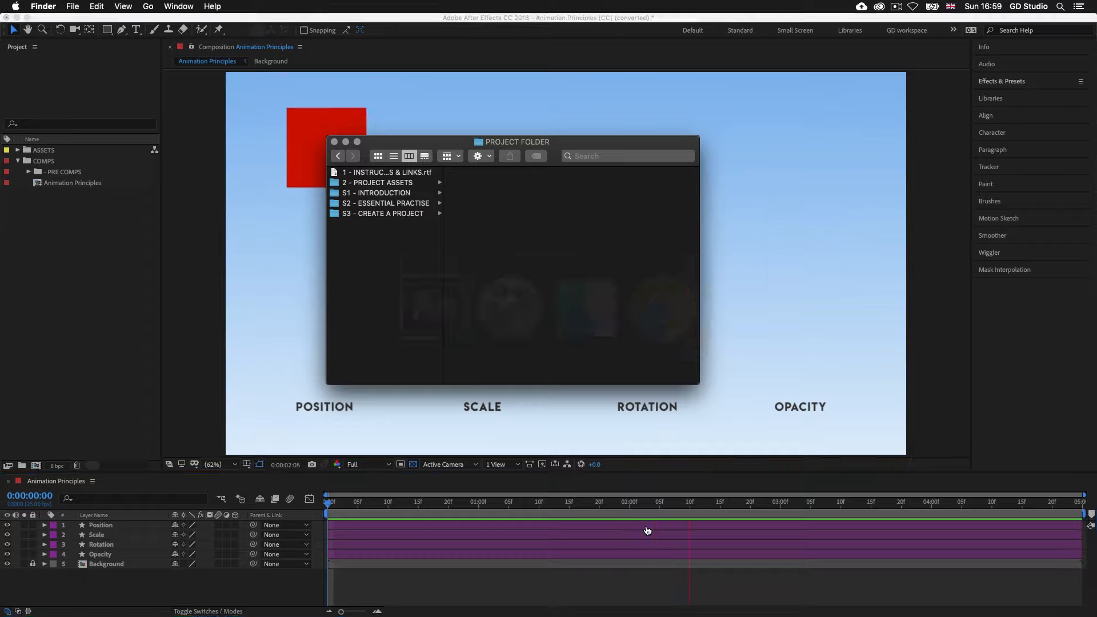
pyautogui.click(377, 192)
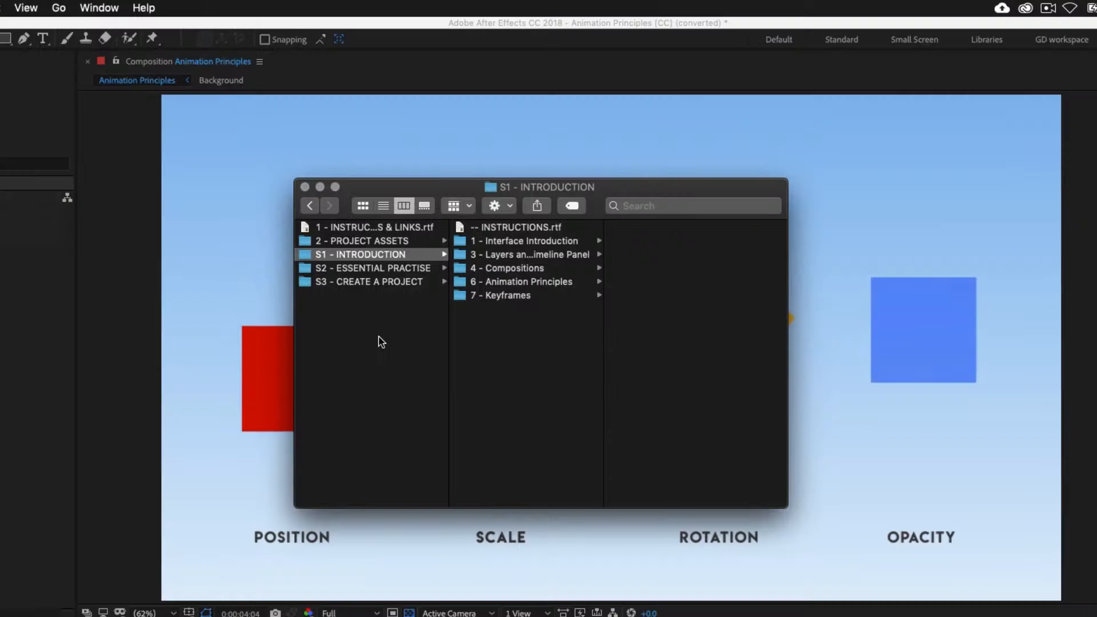
pyautogui.click(379, 340)
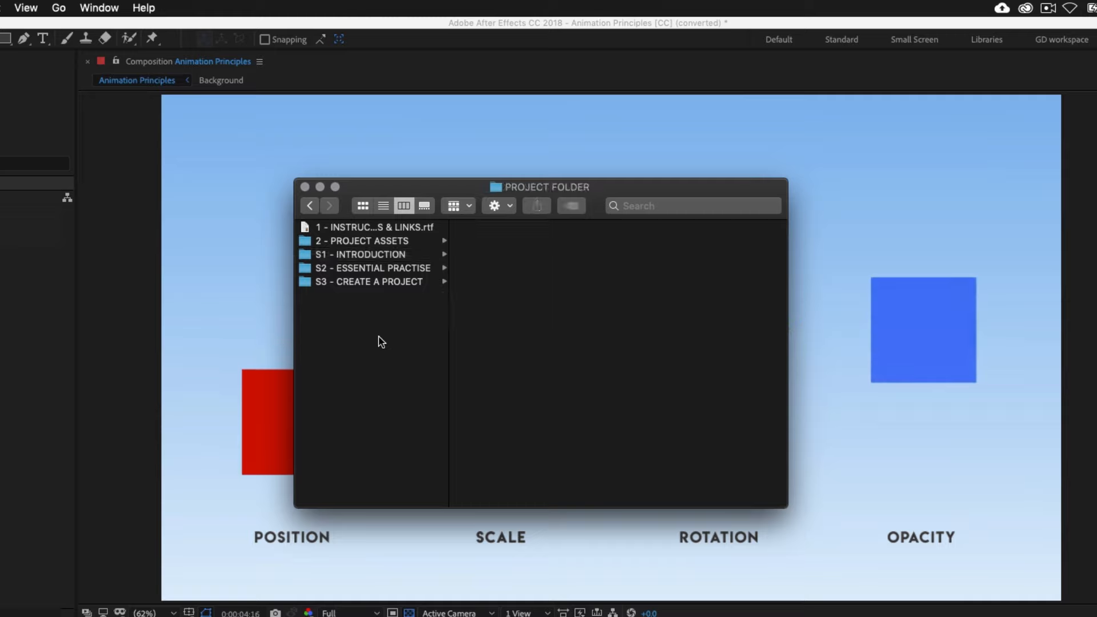
pyautogui.click(366, 255)
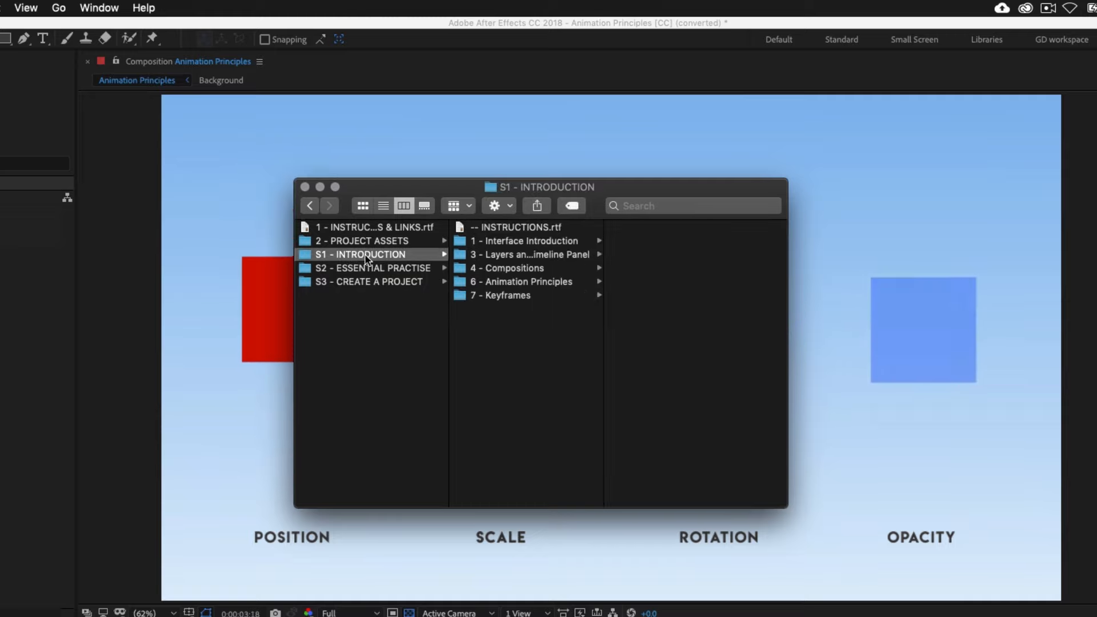
pyautogui.click(493, 282)
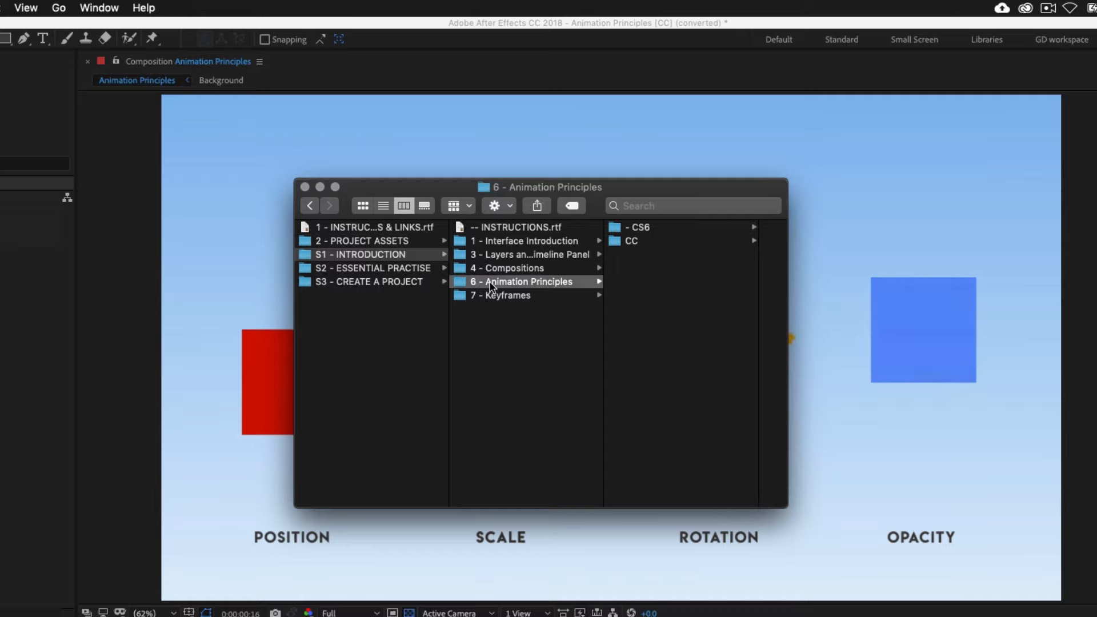
pyautogui.click(632, 241)
pyautogui.click(711, 229)
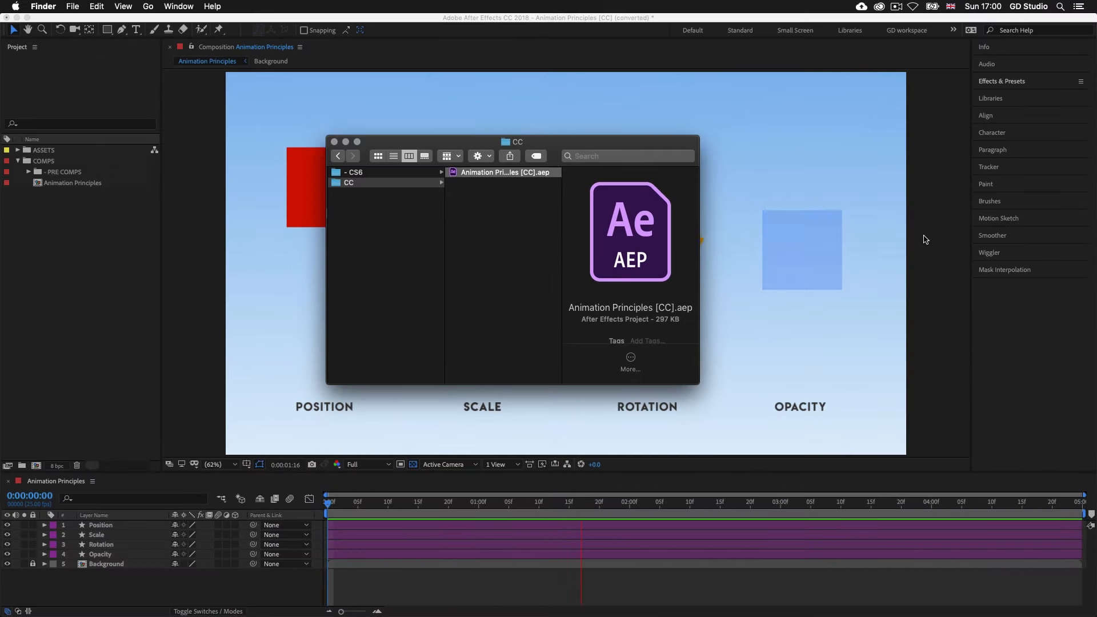
pyautogui.click(925, 239)
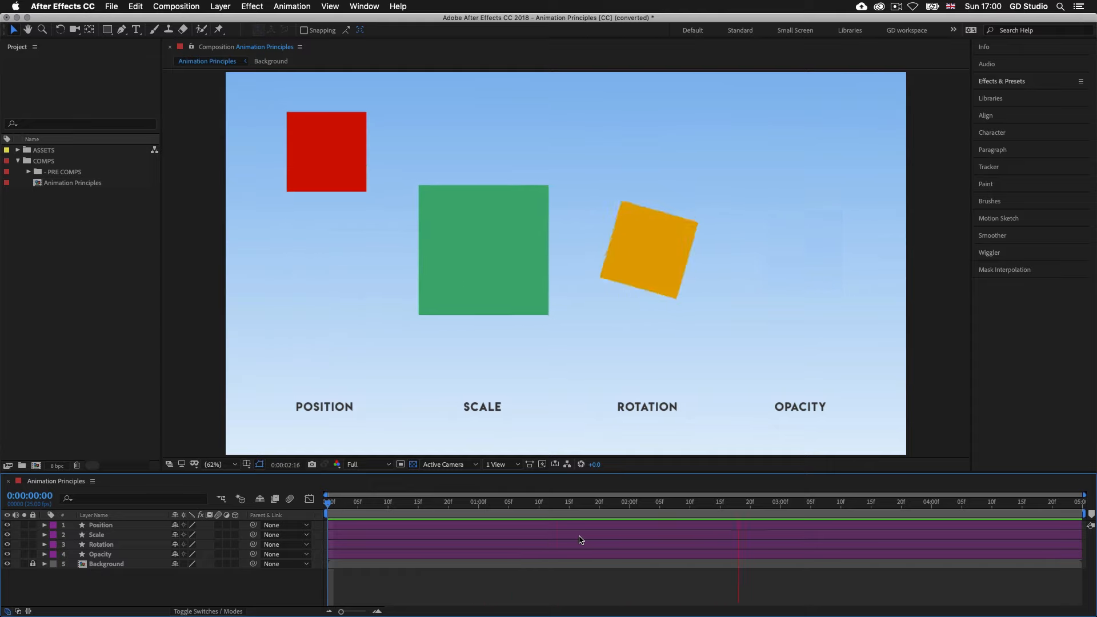
# - Stop the preview and select the Position, Scale, Rotation and Opacity layers one at a time, ending with nothing selected
pyautogui.press('space')
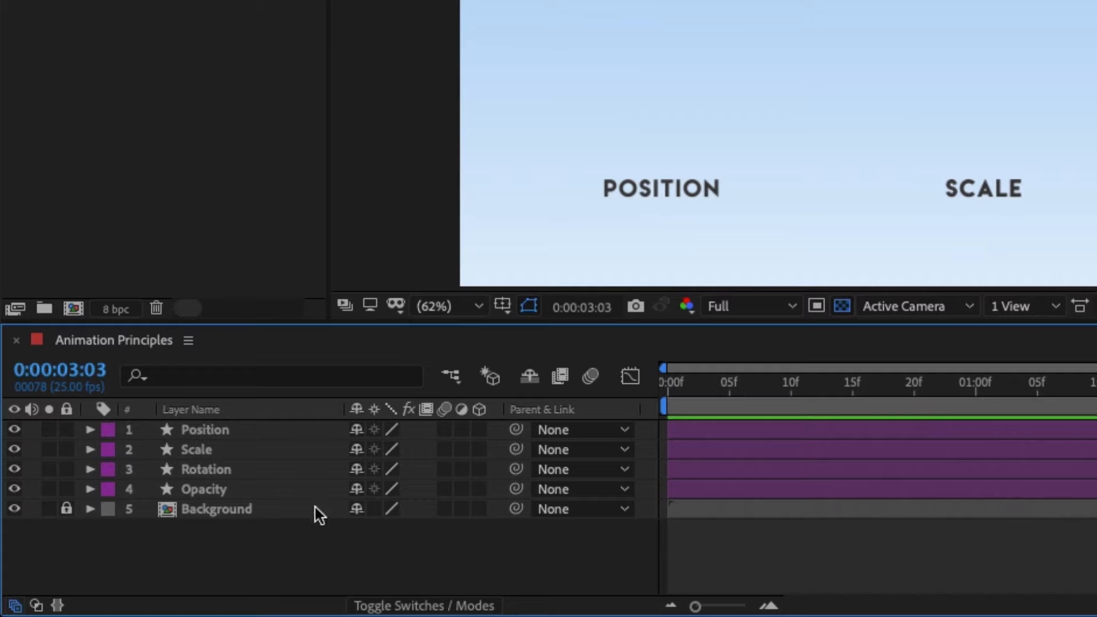
pyautogui.click(235, 437)
pyautogui.click(226, 451)
pyautogui.click(226, 470)
pyautogui.click(235, 490)
pyautogui.click(787, 556)
# - Select the Position layer and expand its Transform properties in the timeline to examine its keyframes
pyautogui.click(199, 429)
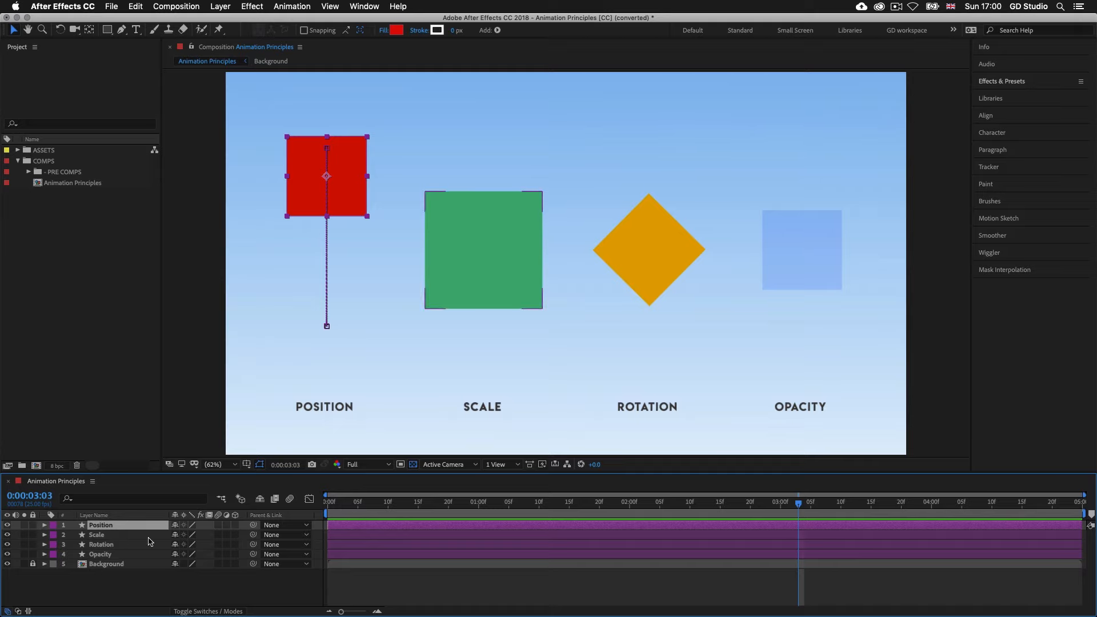
pyautogui.press('/')
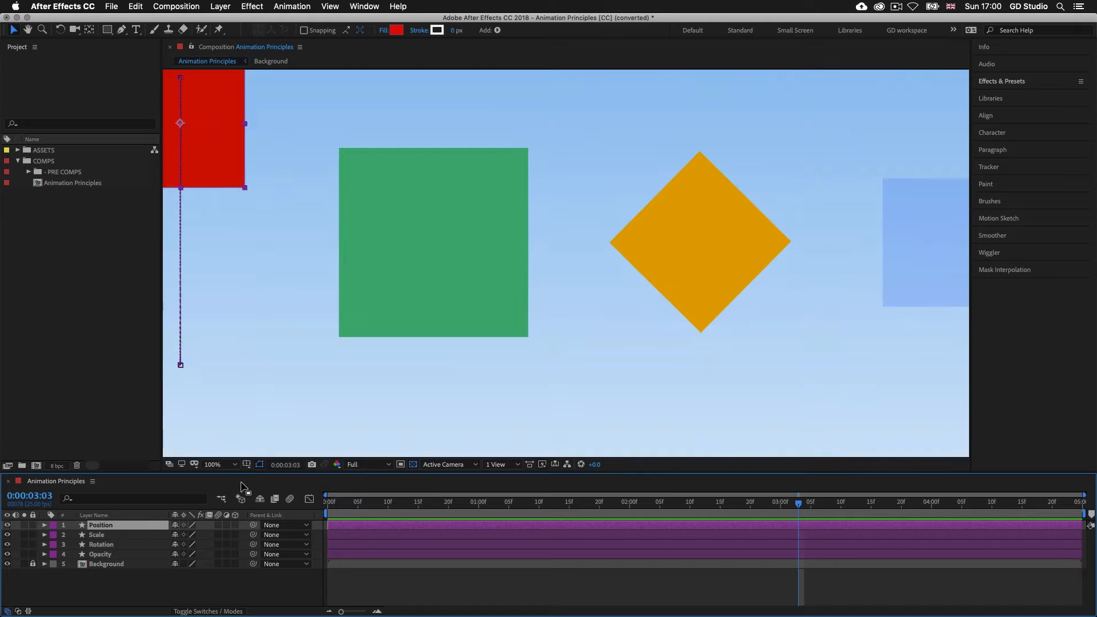
pyautogui.click(224, 467)
pyautogui.click(239, 264)
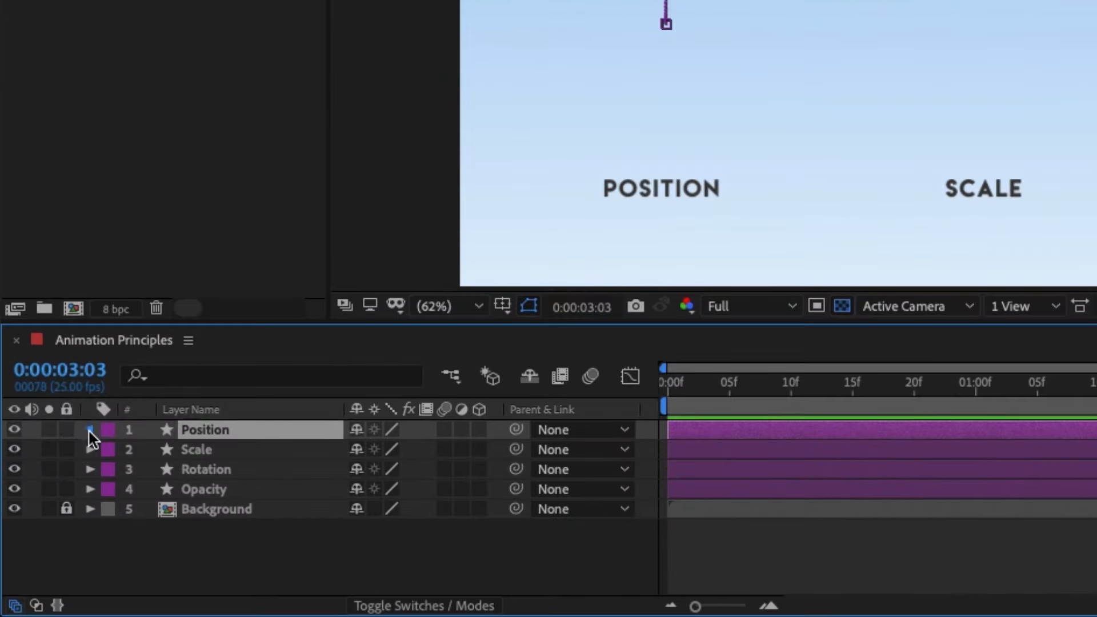
pyautogui.click(91, 429)
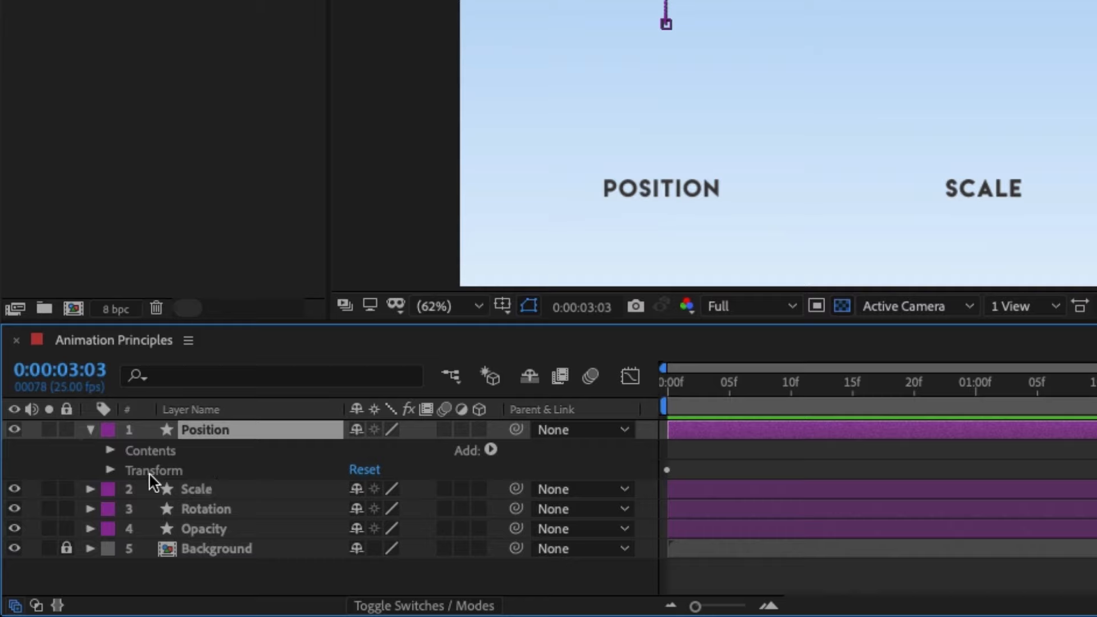
pyautogui.click(110, 470)
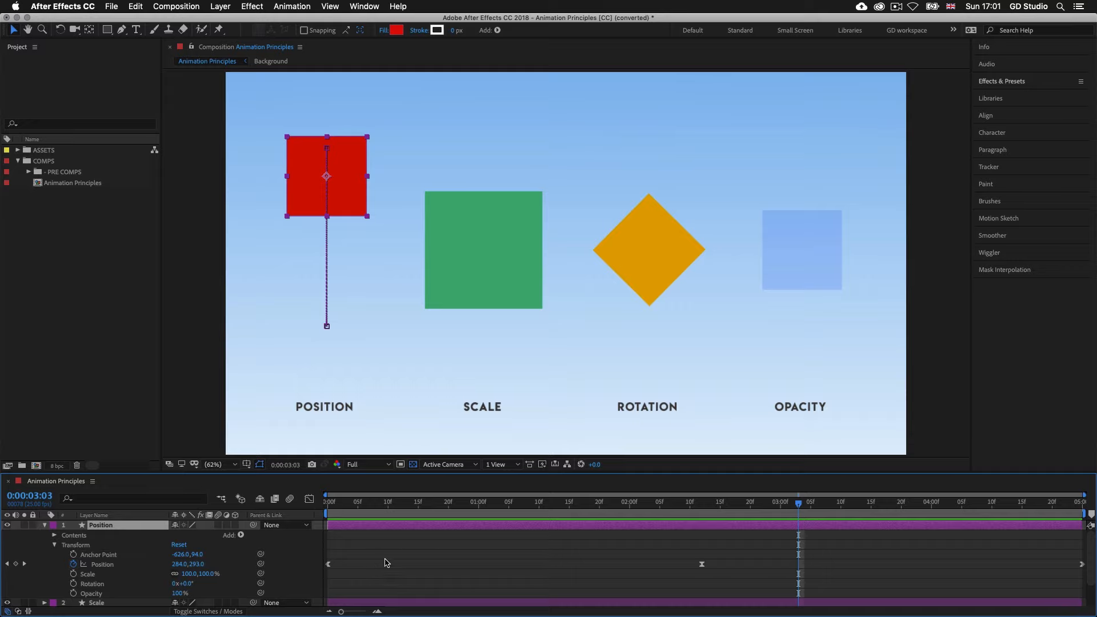
# - Collapse the Position layer, expand the Scale layer's Transform properties, and make the timeline area taller to show them all
pyautogui.click(45, 527)
pyautogui.keyDown('shift'); pyautogui.click(99, 535); pyautogui.keyUp('shift')
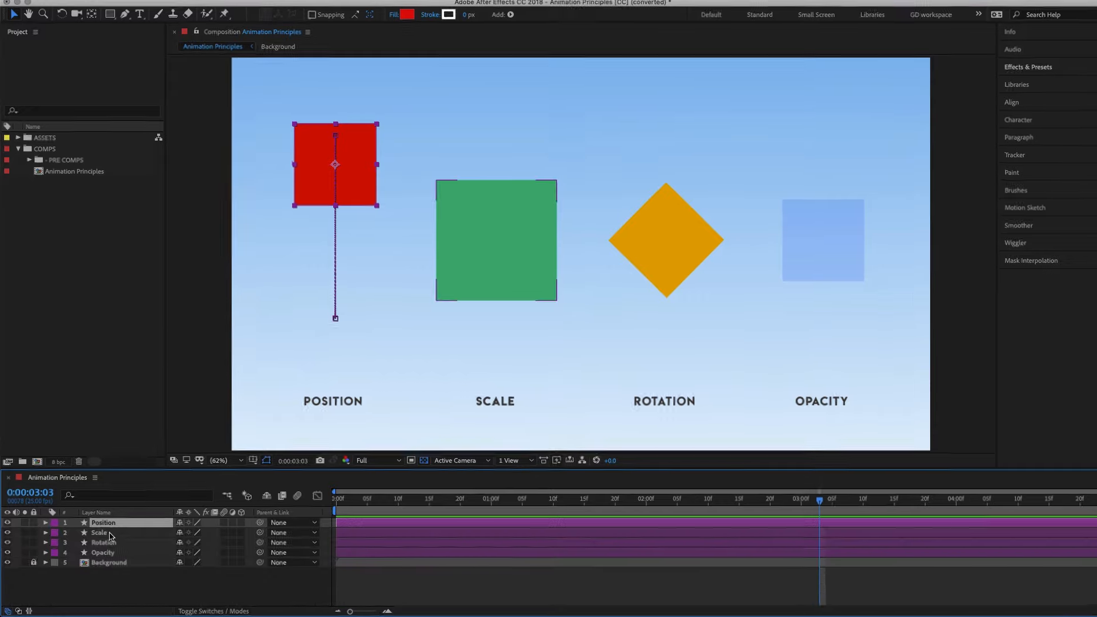
pyautogui.click(109, 534)
pyautogui.click(45, 533)
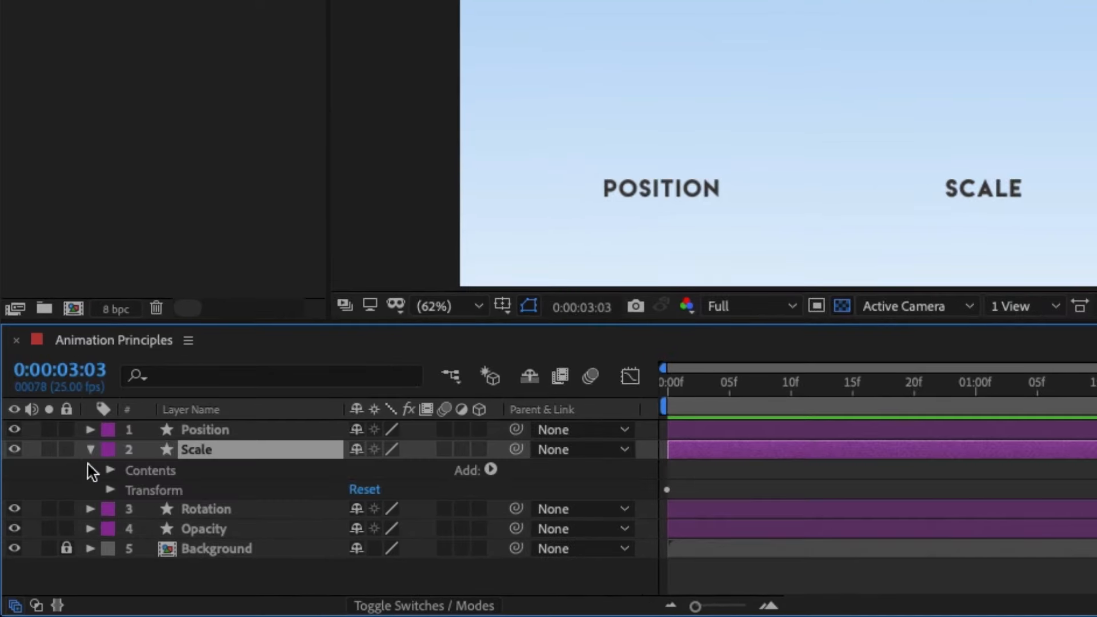
pyautogui.click(110, 490)
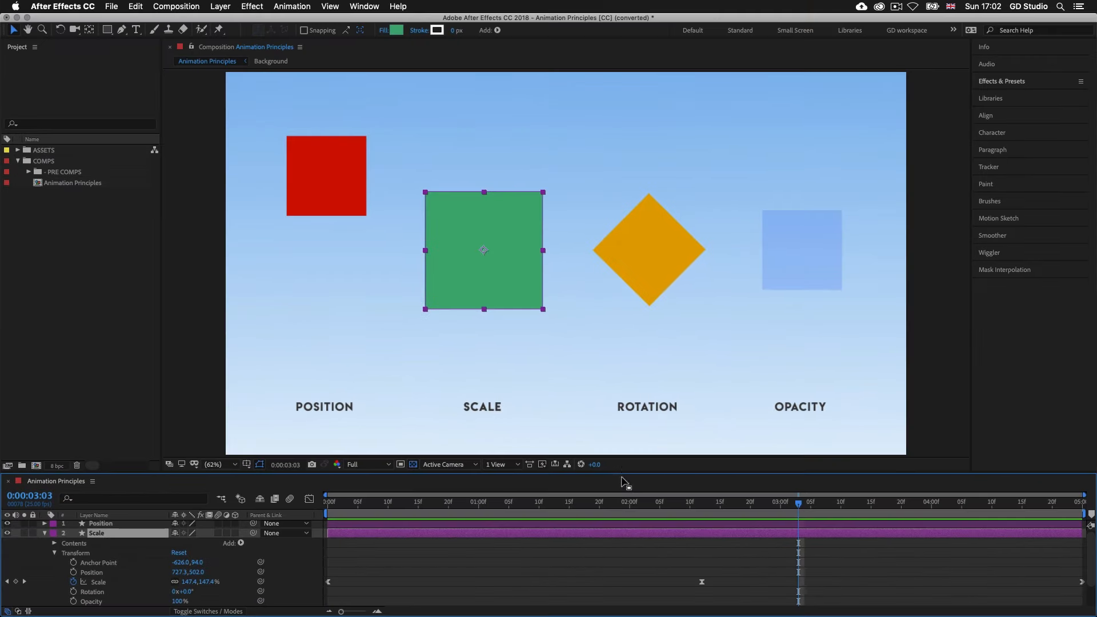
pyautogui.moveTo(621, 474); pyautogui.dragTo(622, 444)
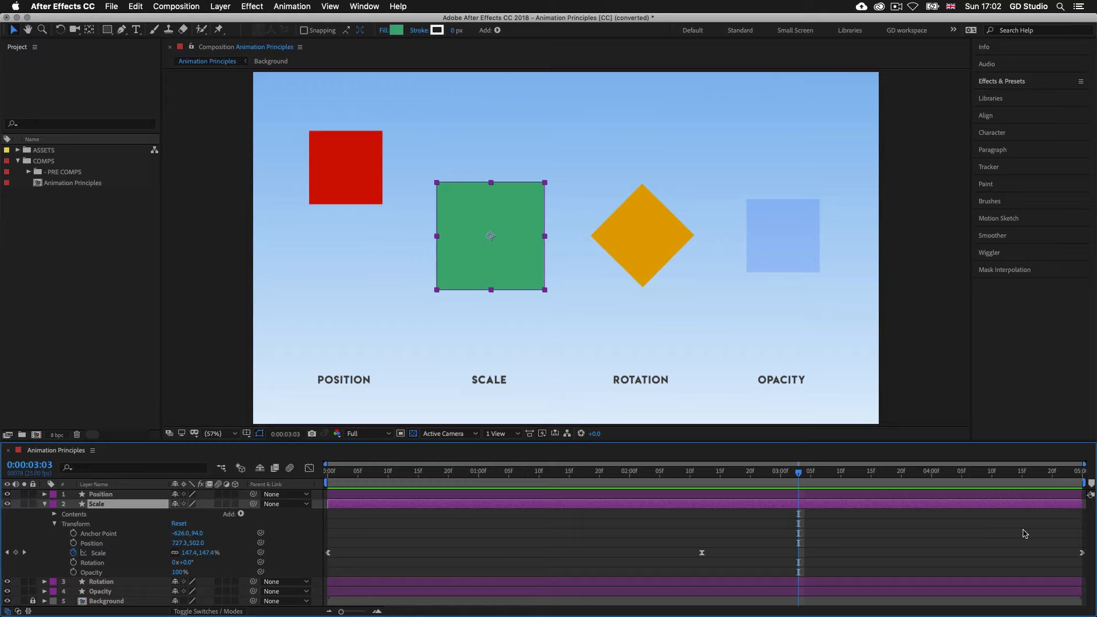
# - Collapse the Scale layer and expand the Rotation layer's Transform properties to examine its keyframes
pyautogui.click(46, 503)
pyautogui.click(44, 513)
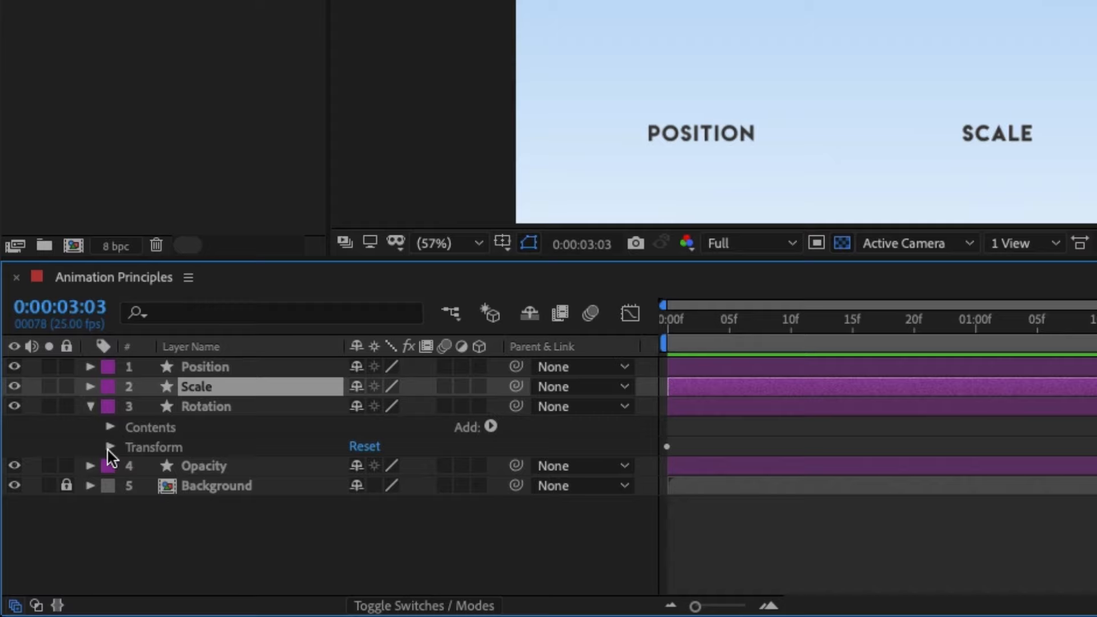
pyautogui.click(109, 449)
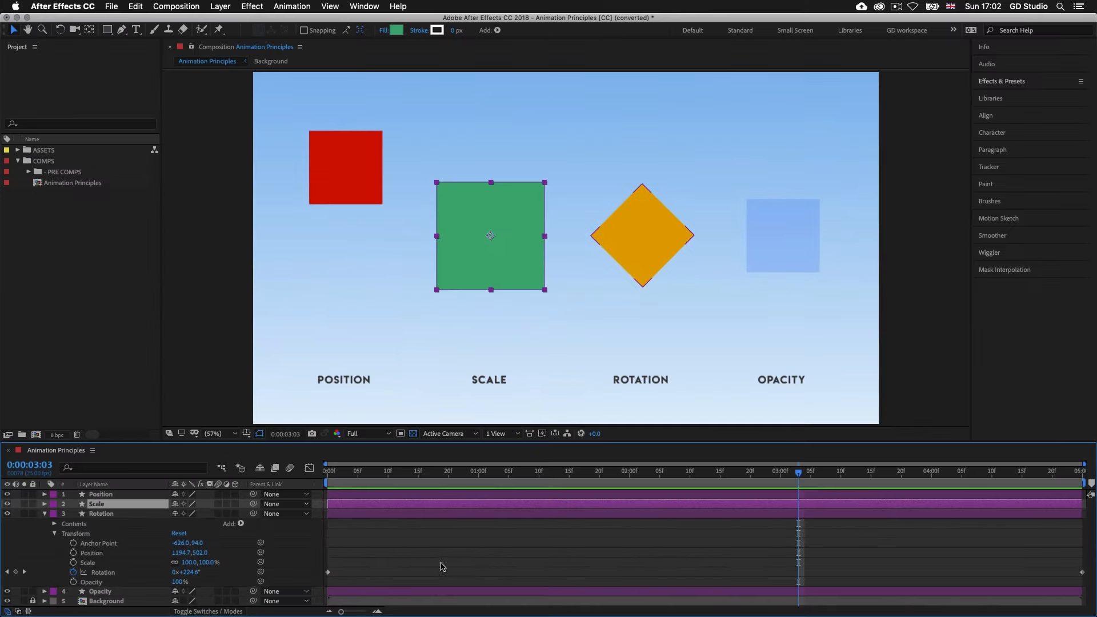
# - Collapse the Rotation layer, examine the Opacity layer's Transform properties, and leave all layers collapsed and deselected
pyautogui.click(45, 513)
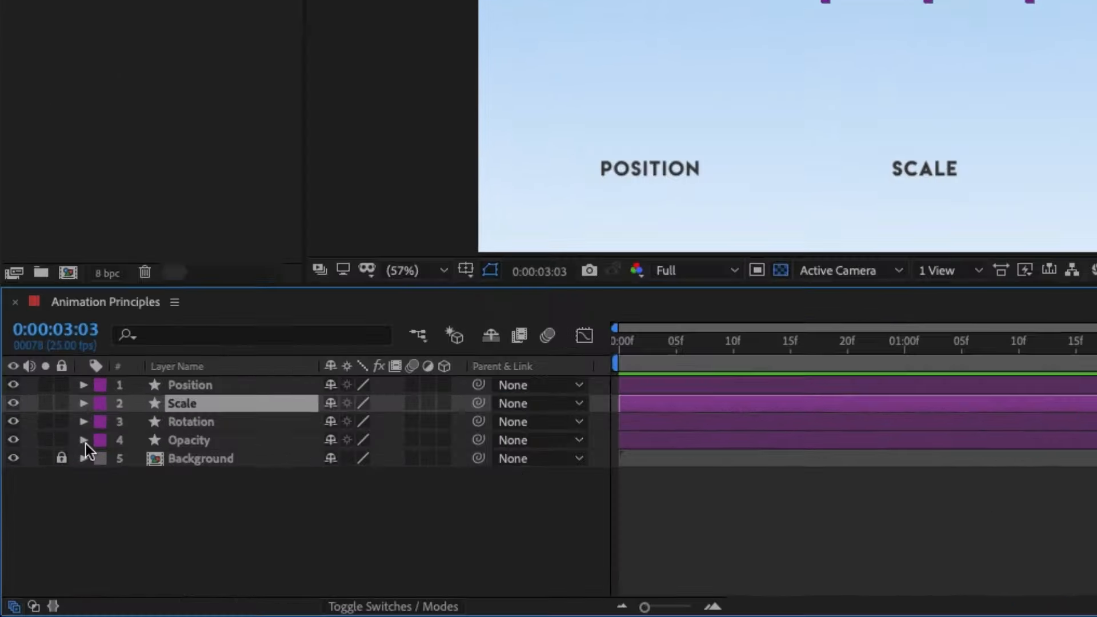
pyautogui.click(44, 523)
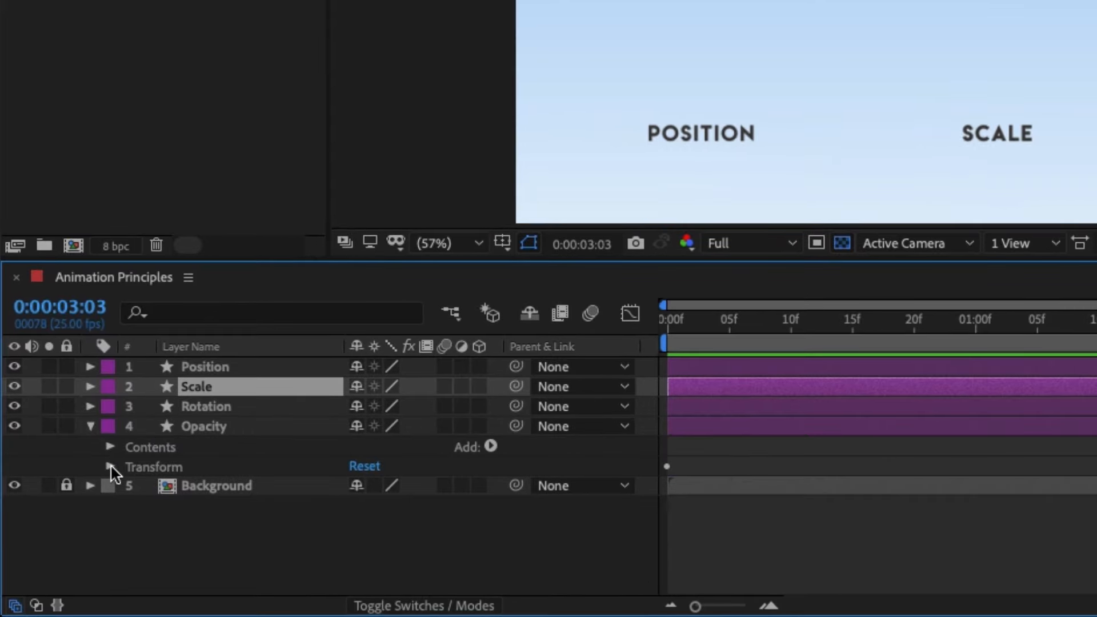
pyautogui.click(111, 465)
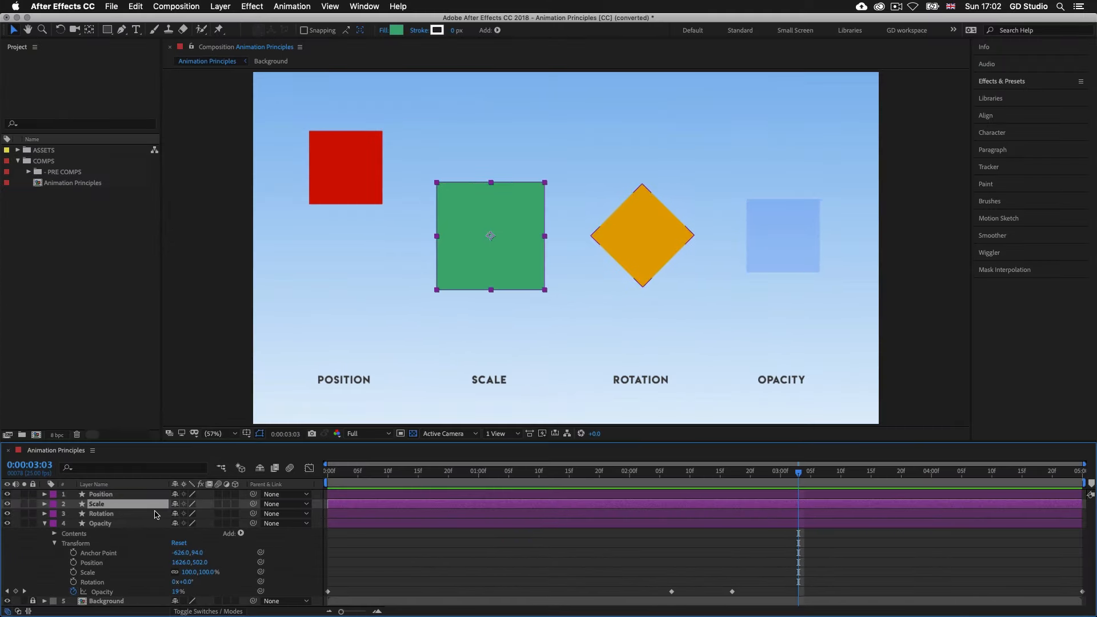
pyautogui.click(44, 523)
pyautogui.click(430, 564)
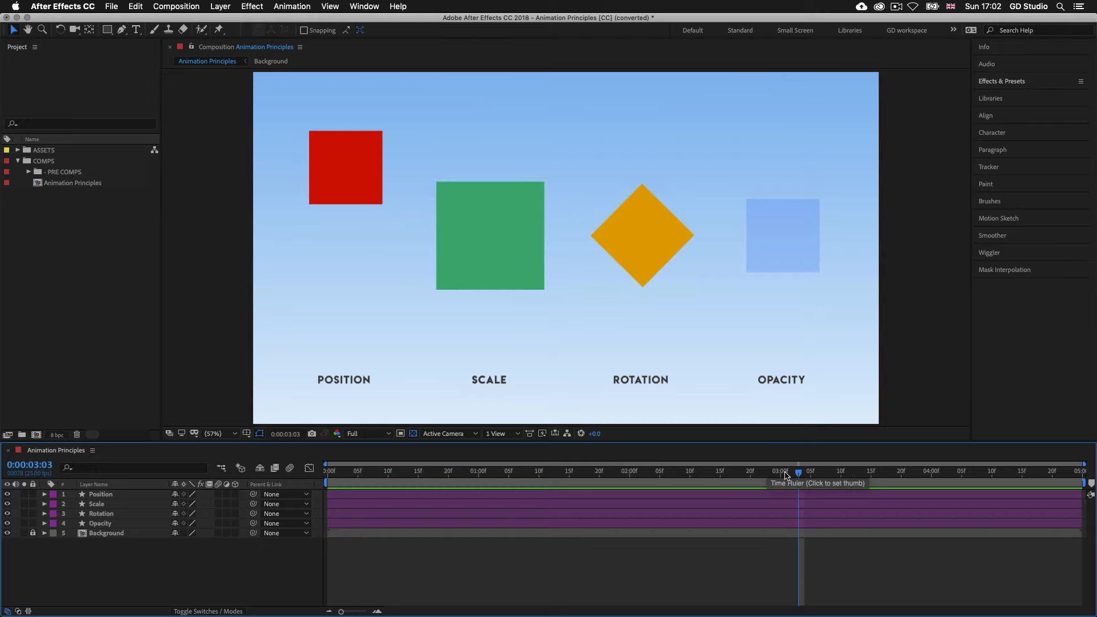
# - Preview the animation from the first frame and make the timeline area shorter
pyautogui.moveTo(798, 471); pyautogui.dragTo(311, 473)
pyautogui.press('space')
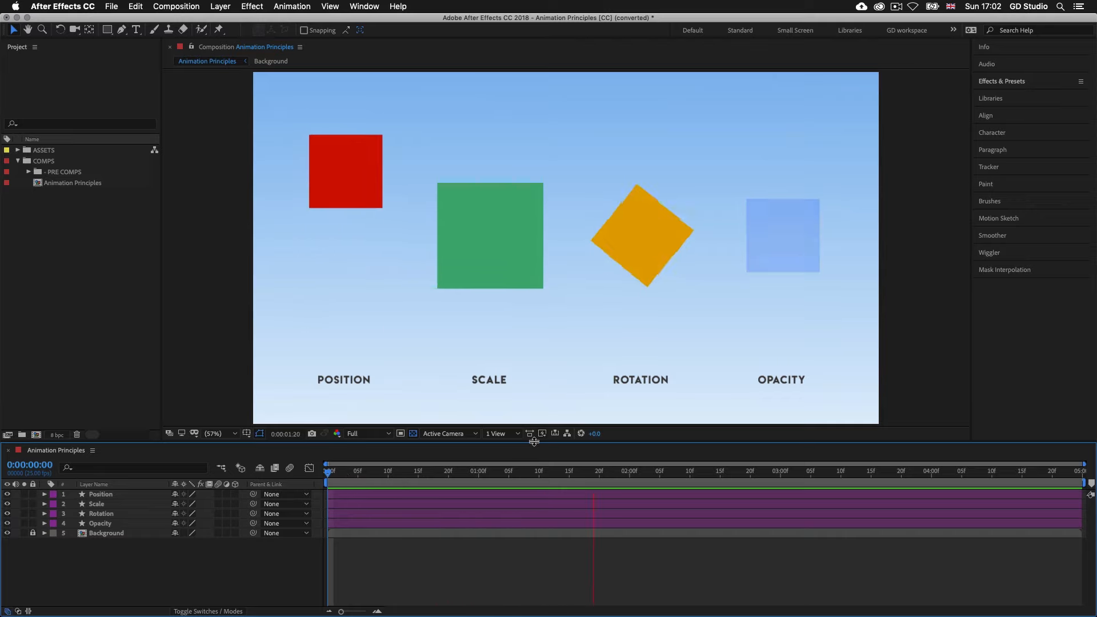
pyautogui.moveTo(537, 449); pyautogui.dragTo(531, 469)
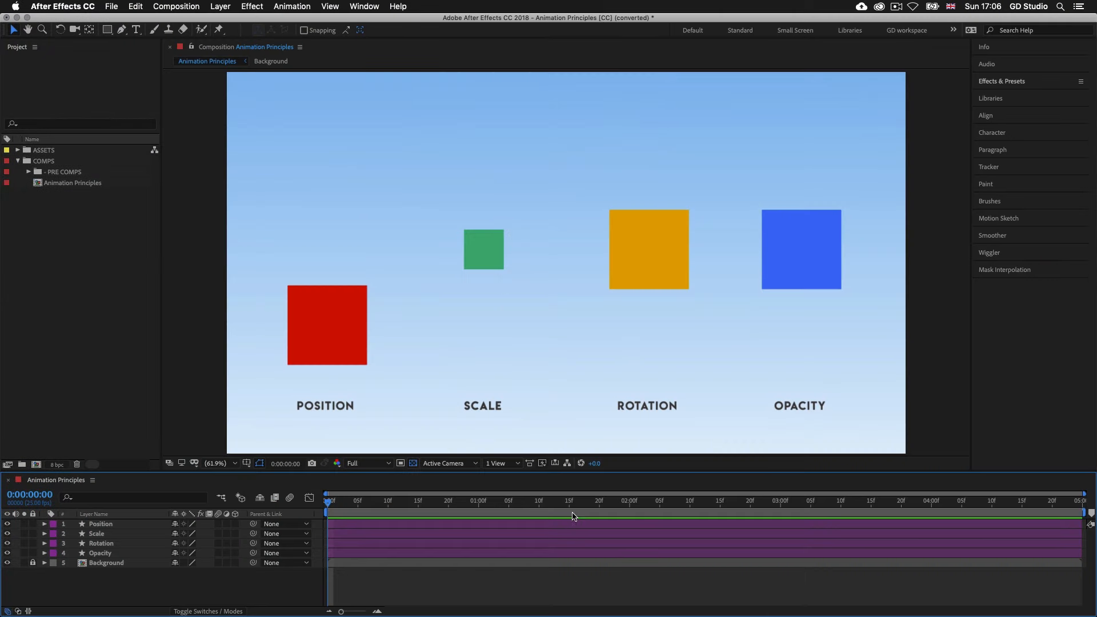
# - Reveal only the keyframed properties of the Position, Scale, Rotation and Opacity layers together, enlarge the timeline to fit them, and deselect the layers
pyautogui.click(558, 526)
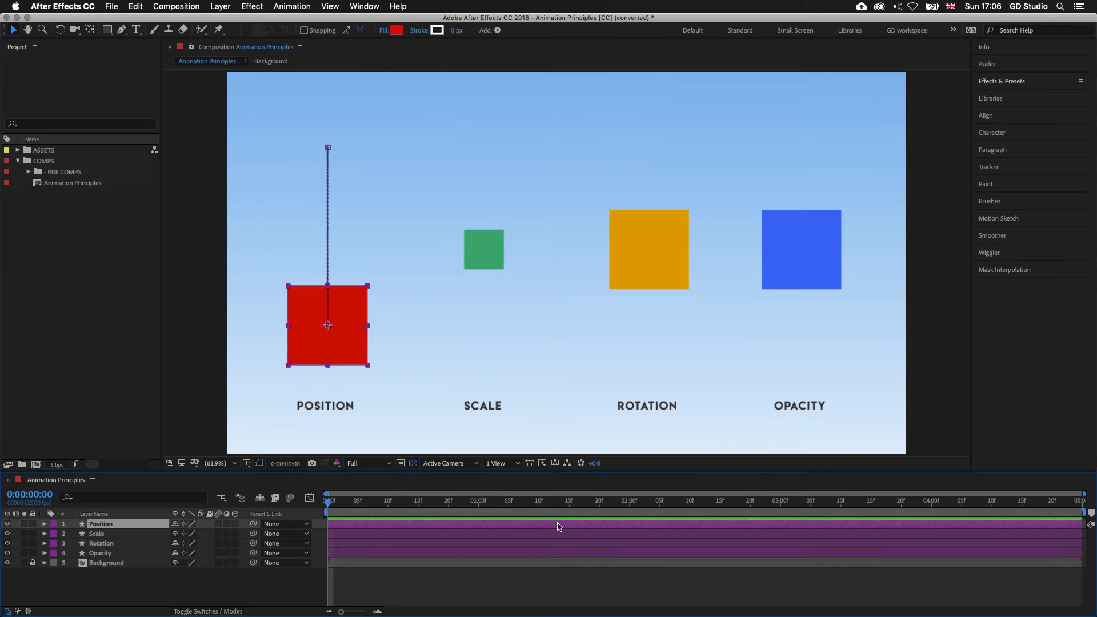
pyautogui.keyDown('shift'); pyautogui.click(583, 557); pyautogui.keyUp('shift')
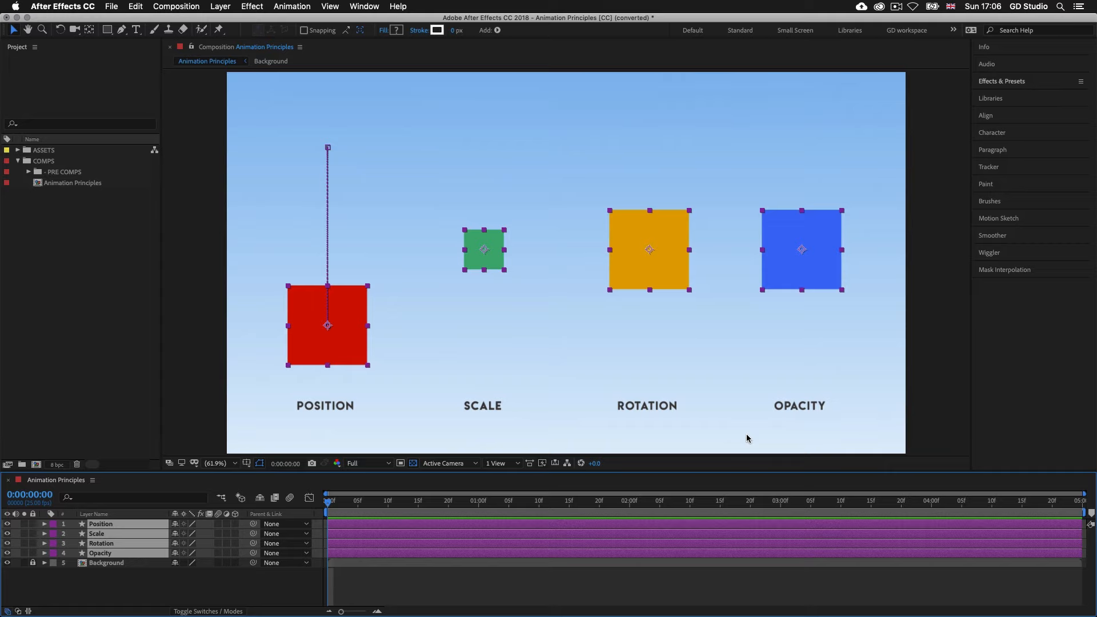
pyautogui.press('u')
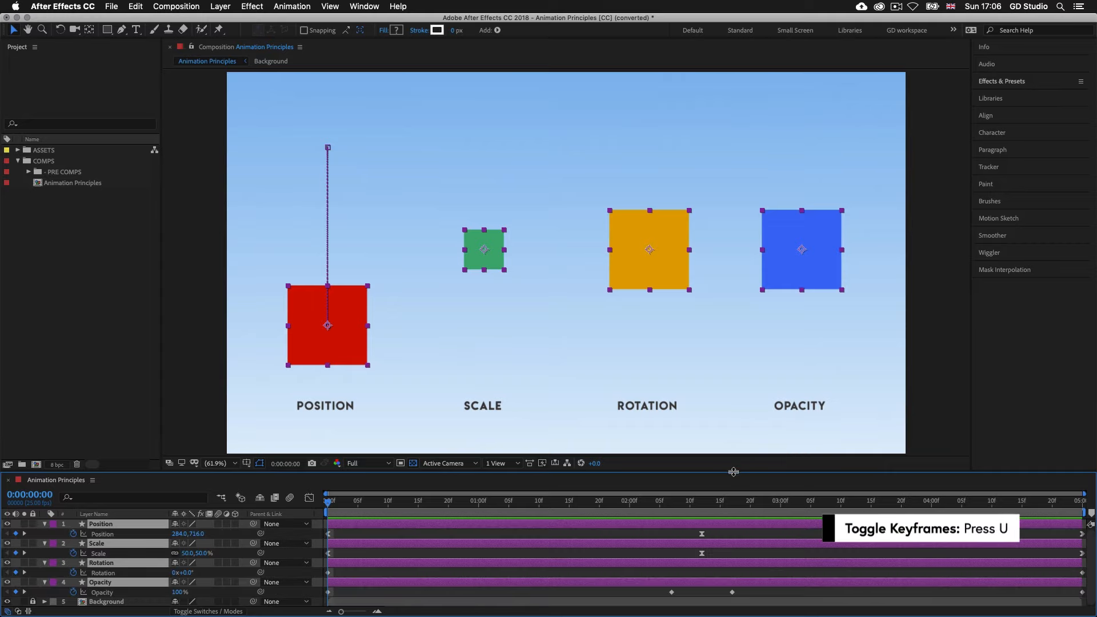
pyautogui.moveTo(735, 470); pyautogui.dragTo(734, 451)
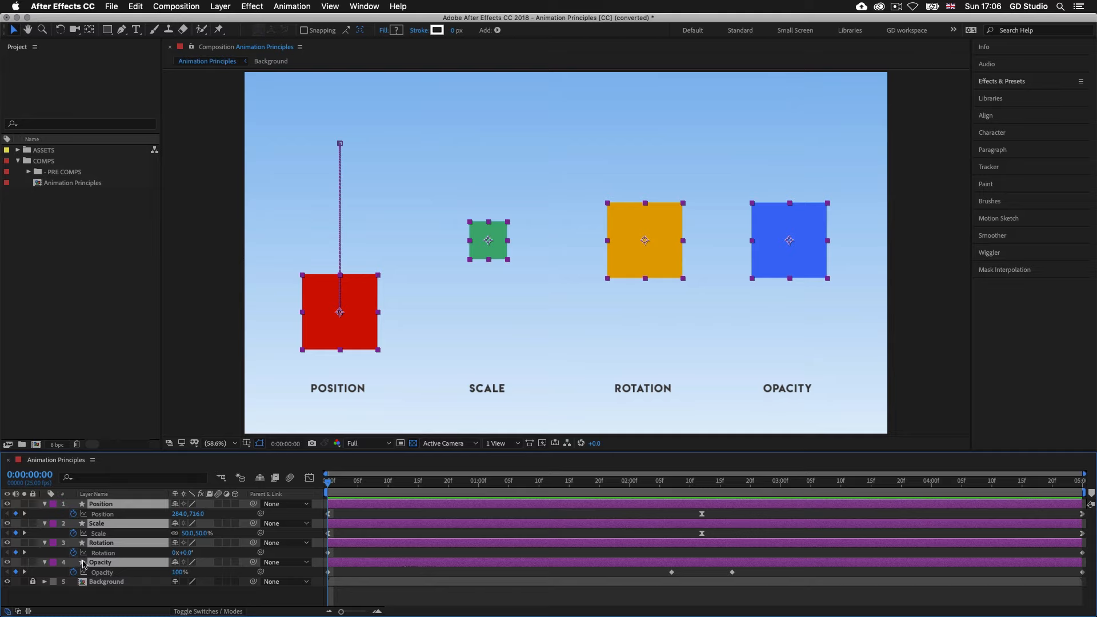
pyautogui.click(375, 598)
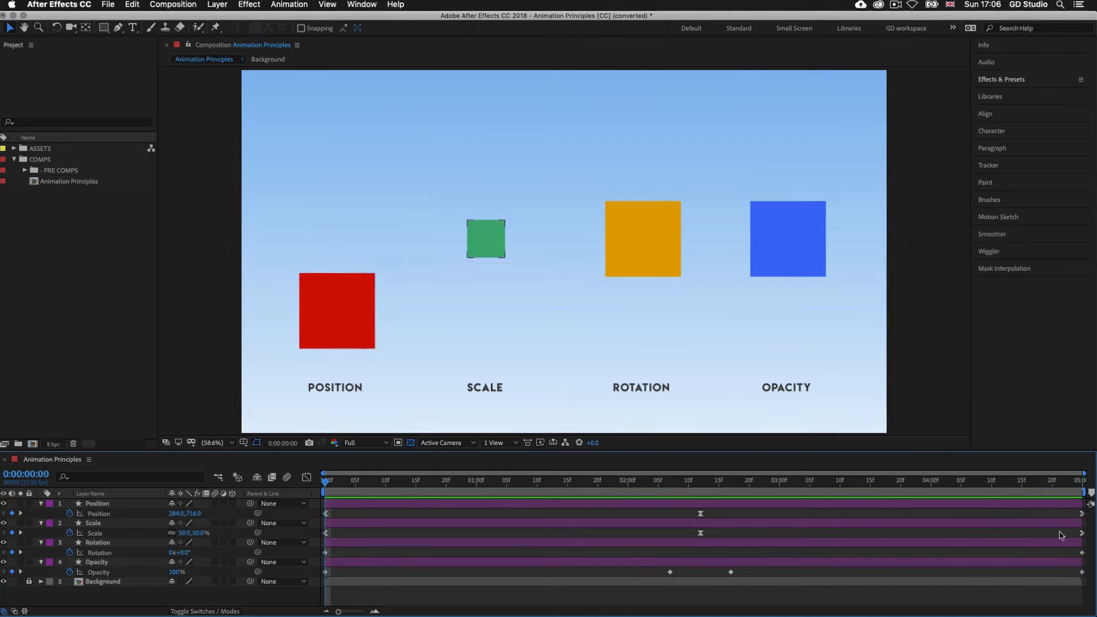